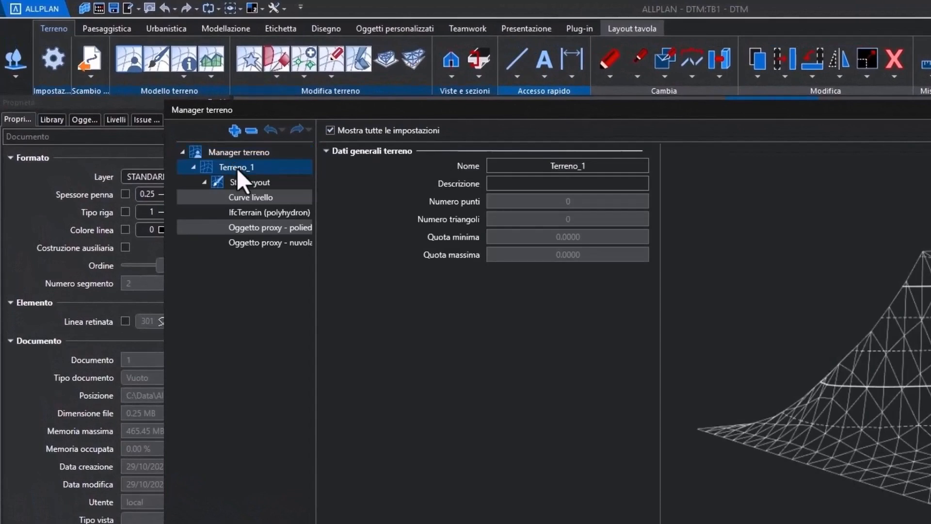
- Rename the terrain Rilievo and import its points from the XYZ file SWISSALTI3D_2_XYZ_CHLV95_LN02_2762_1252.xyz
left_click(550, 166)
type("Rilievo")
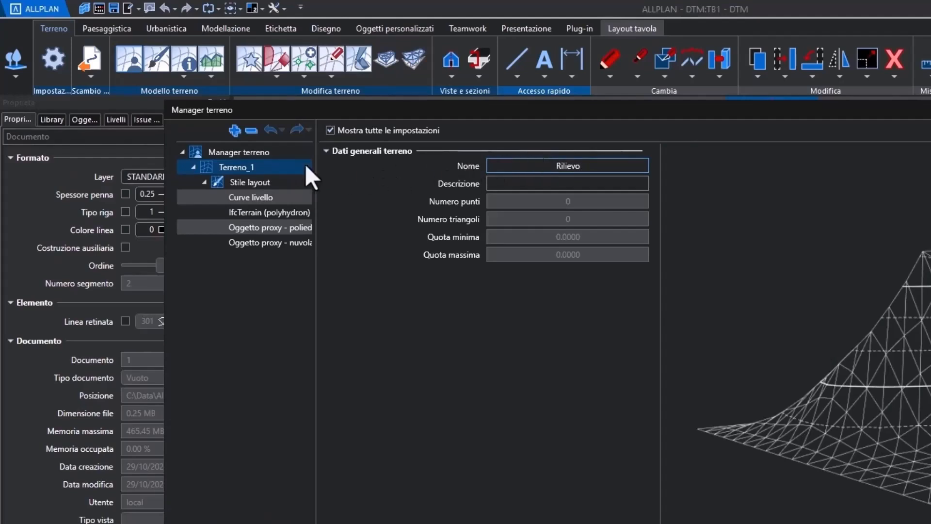
right_click(262, 167)
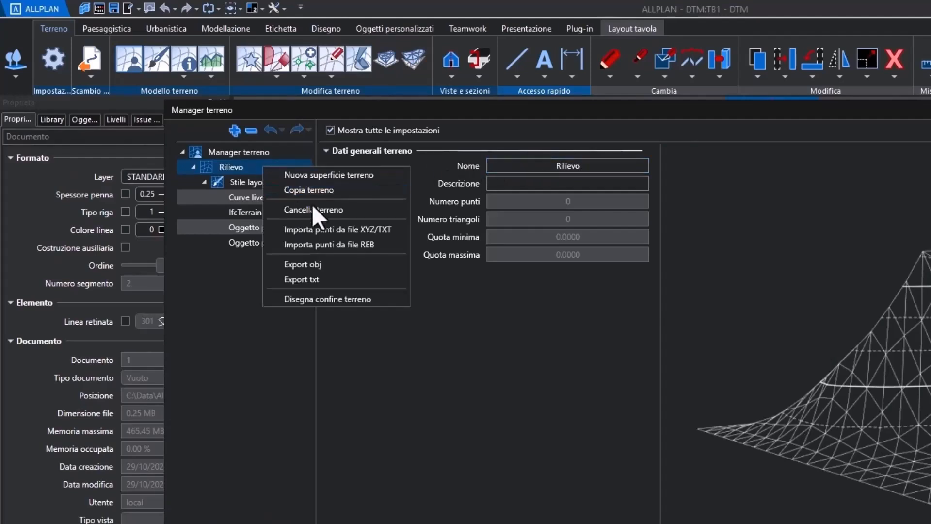
left_click(324, 228)
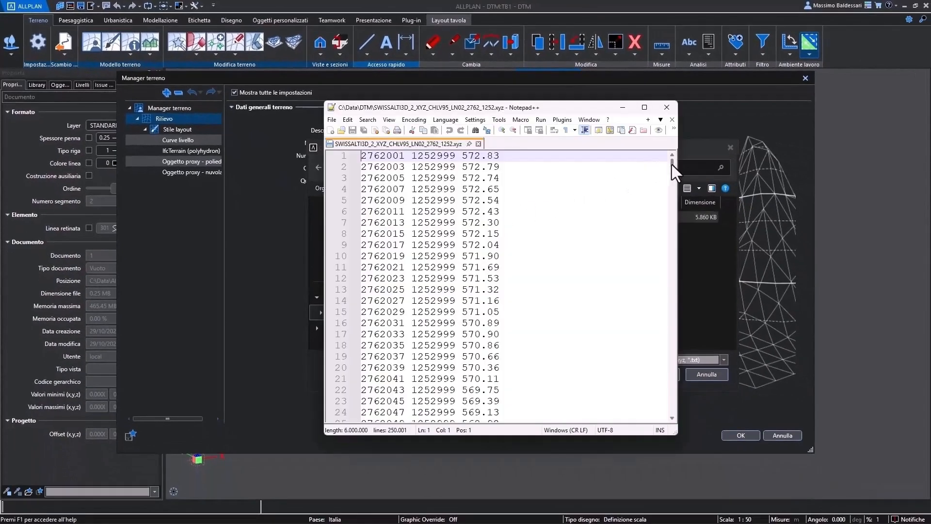
left_click_drag(671, 165, 671, 413)
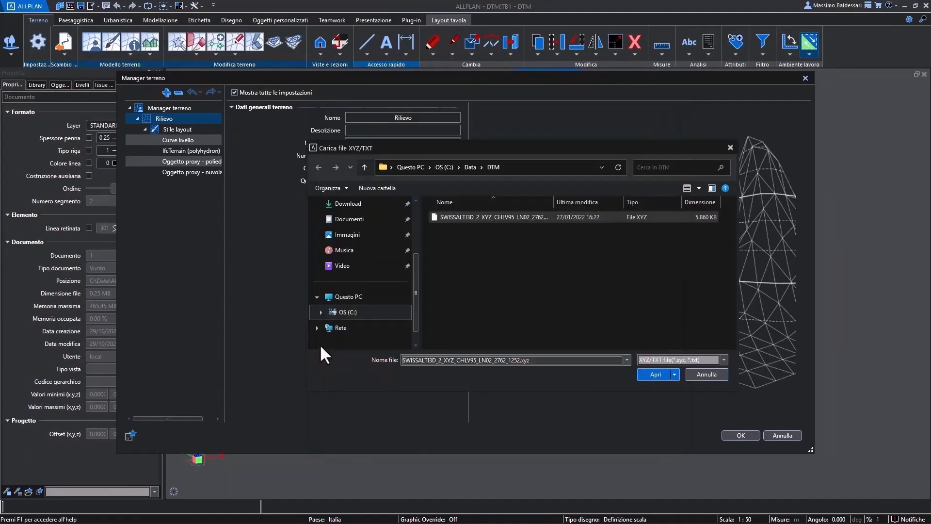
left_click(655, 375)
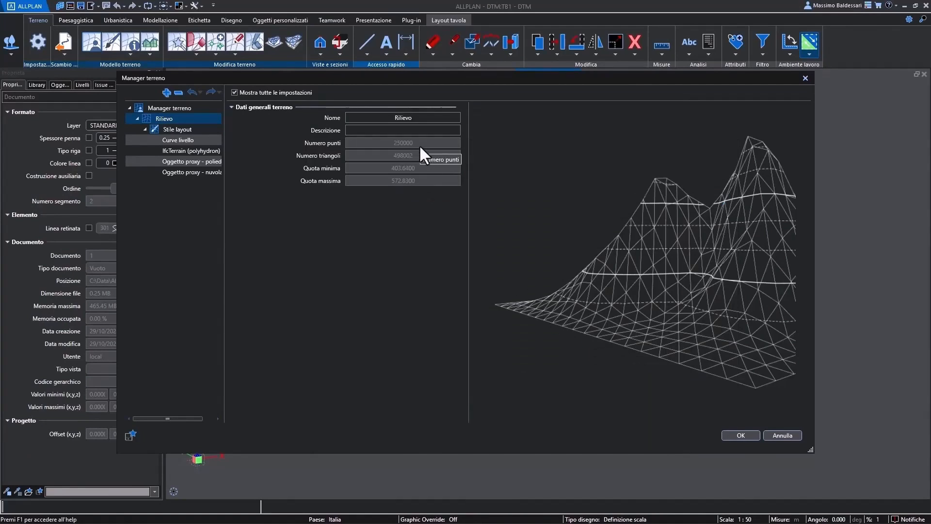
- Set the terrain surface colour of Rilievo's IfcTerrain (polyhydron) layout style to 122
left_click(195, 151)
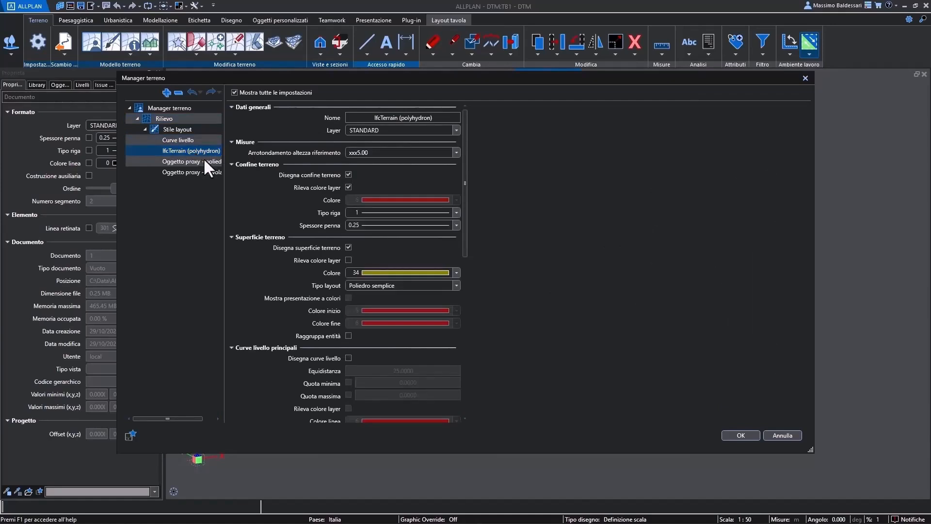
left_click(380, 272)
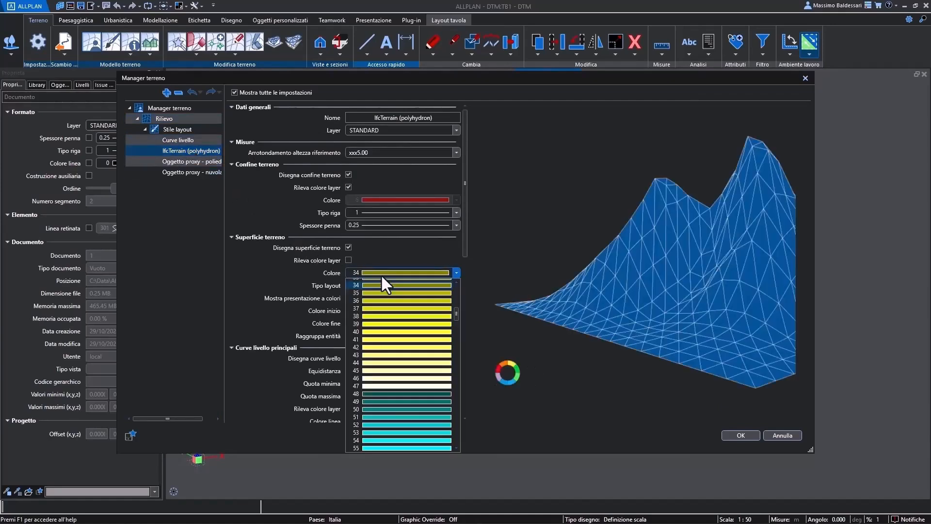
left_click_drag(455, 308, 456, 359)
left_click(441, 360)
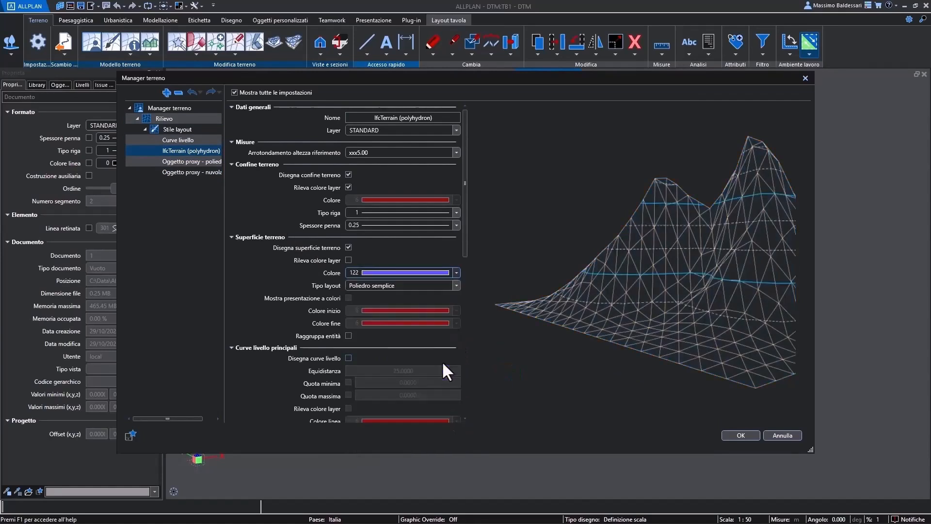
- Set the terrain surface colour of the Oggetto proxy - nuvola punti layout style to 22 and accept the terrain settings
left_click(196, 171)
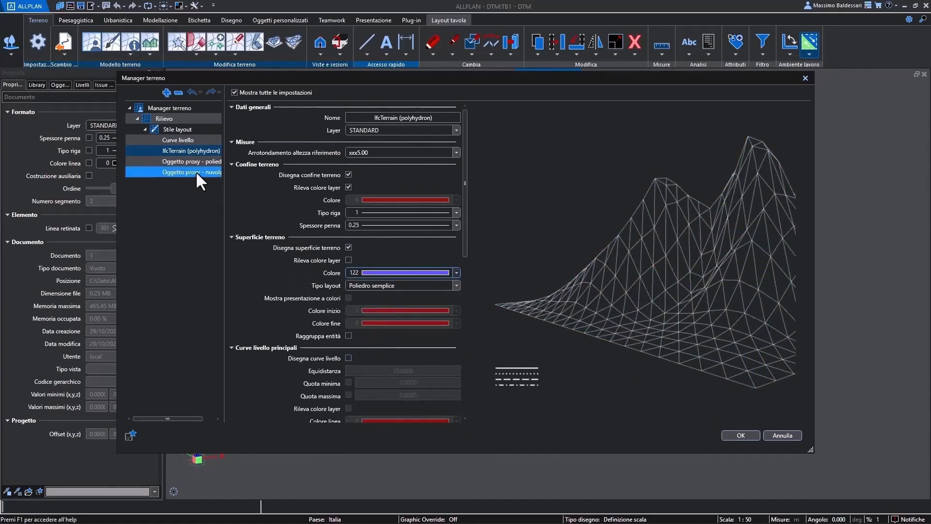
left_click(383, 273)
scroll(417, 315, "up", 5)
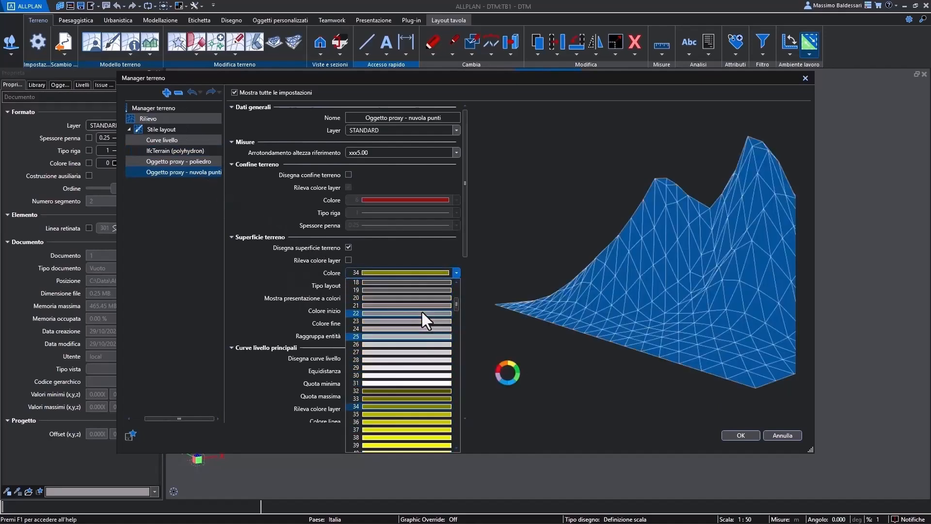
left_click(420, 310)
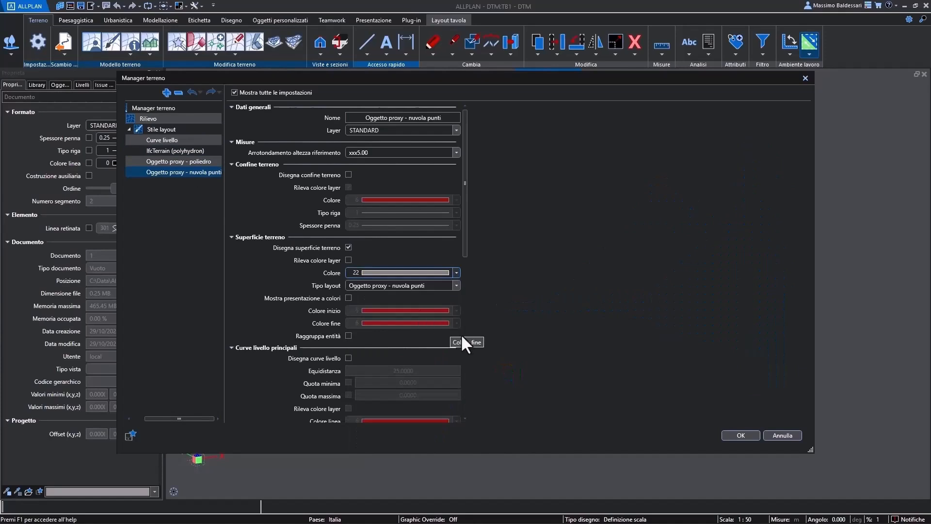
left_click(734, 436)
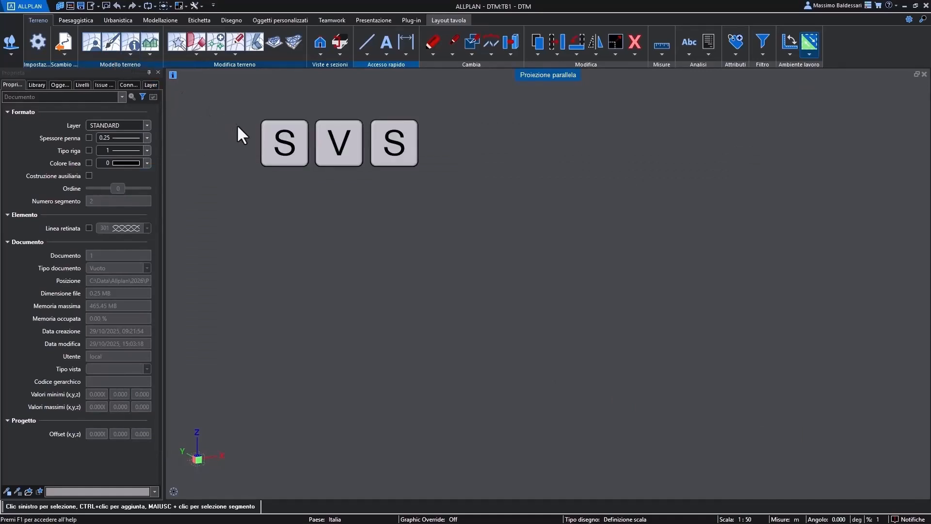
- Display the Rilievo terrain with the Oggetto proxy - nuvola punti layout style and inspect it in 3D
key("s")
key("v")
key("s")
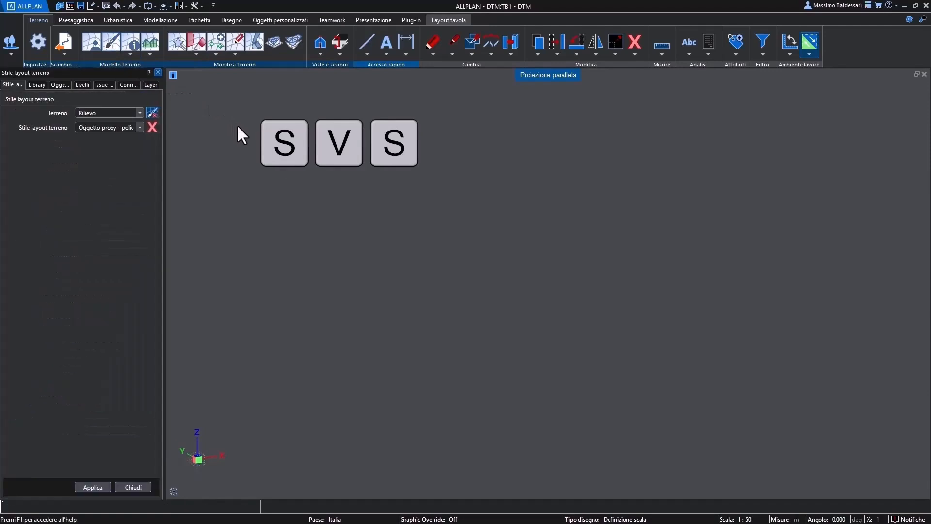
left_click(139, 127)
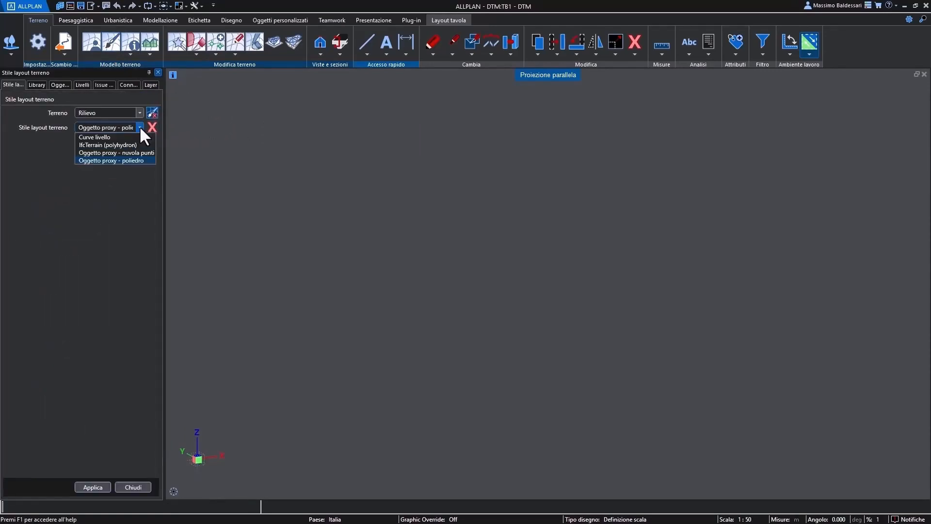
left_click(134, 152)
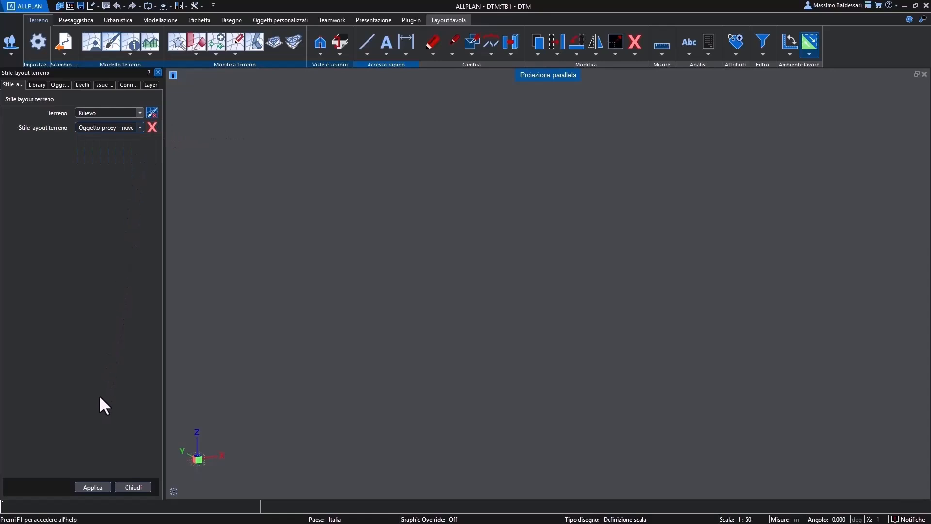
left_click(95, 485)
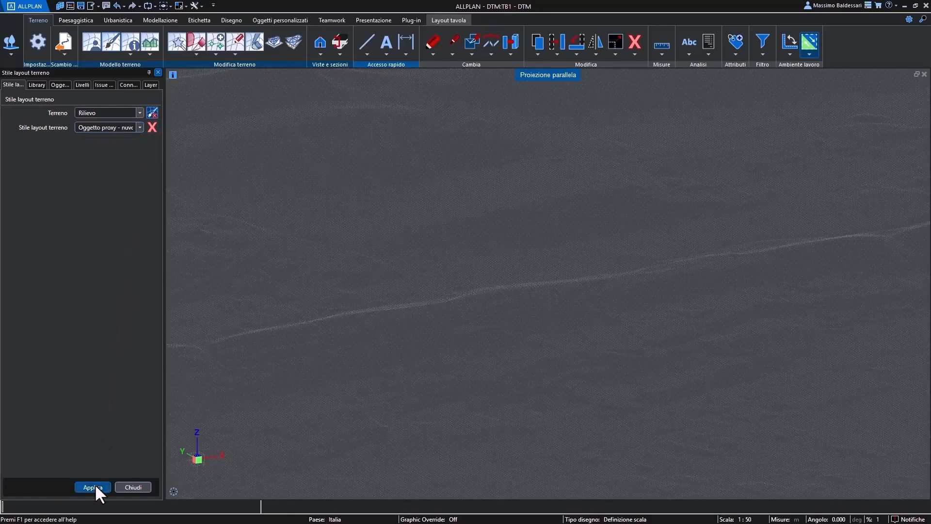
left_click(127, 487)
middle_click_drag(424, 293, 732, 284, "shift")
middle_click_drag(472, 198, 537, 277)
scroll(453, 237, "up", 3)
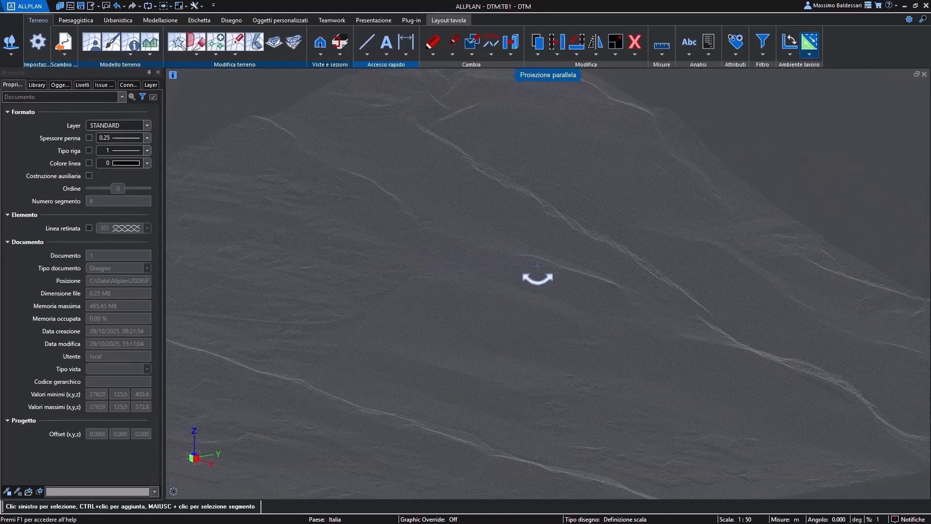
- Switch the Rilievo terrain to the Oggetto proxy - poliedro layout style and inspect its mesh up close
left_click(113, 46)
left_click(117, 127)
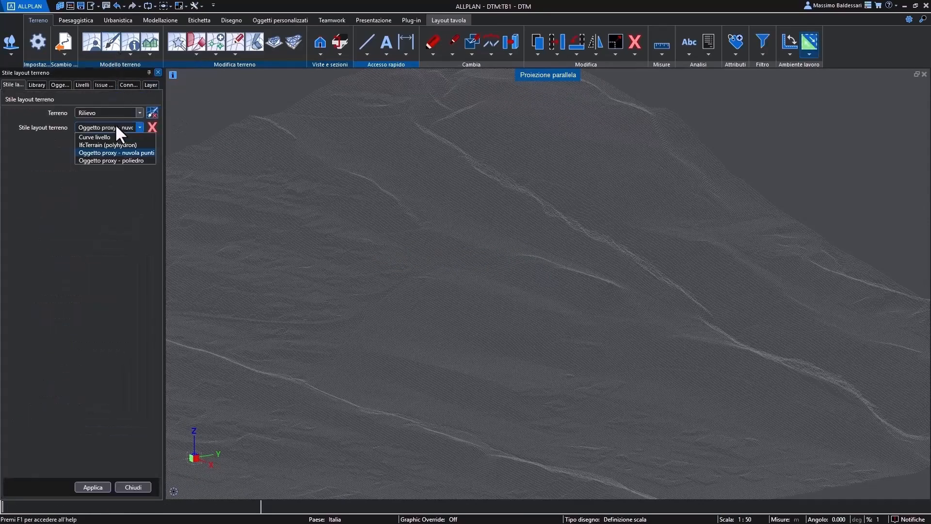
left_click(115, 160)
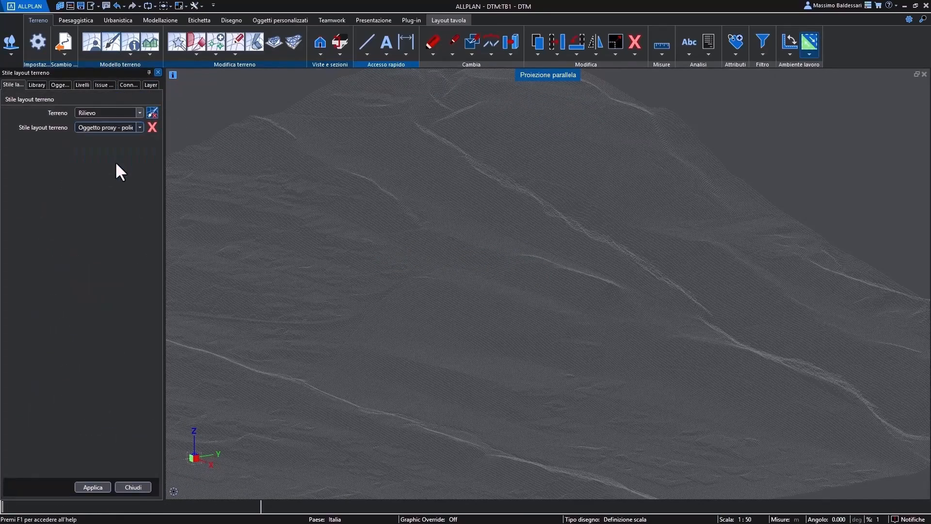
left_click(92, 486)
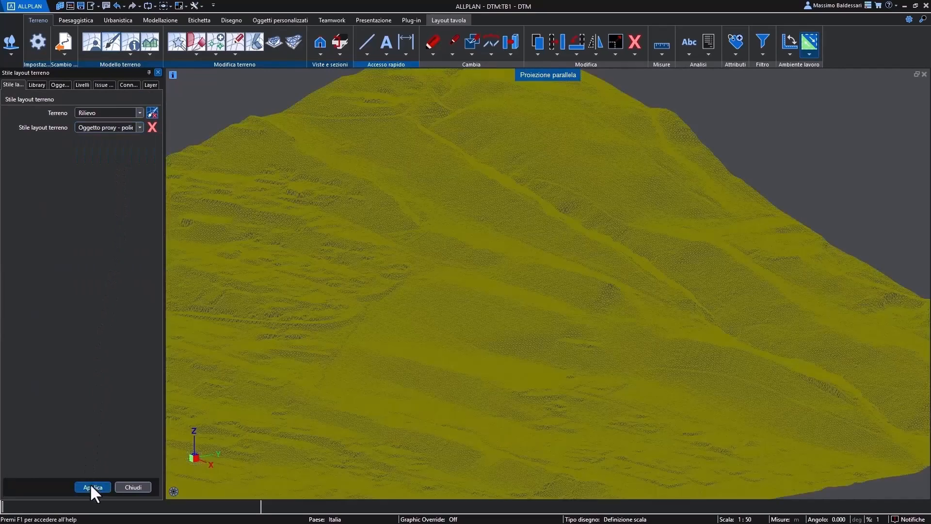
left_click(132, 487)
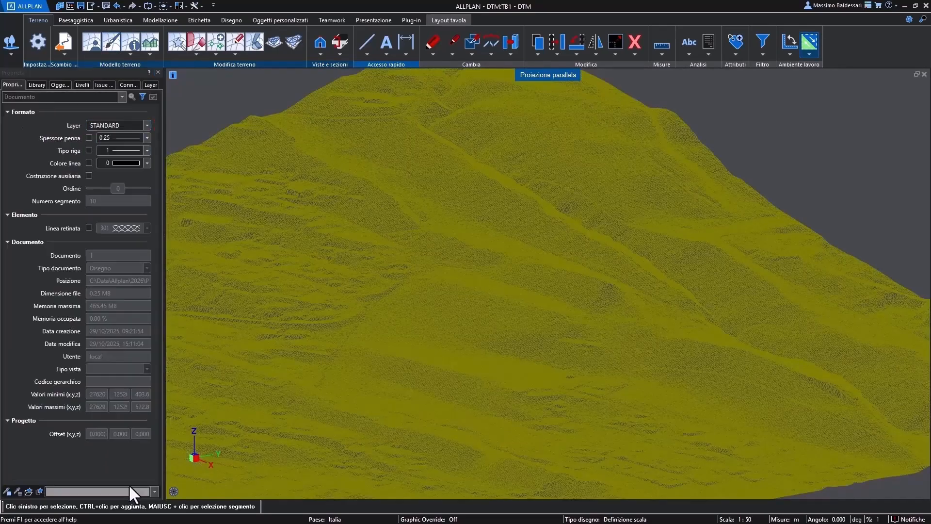
middle_click_drag(271, 387, 520, 339)
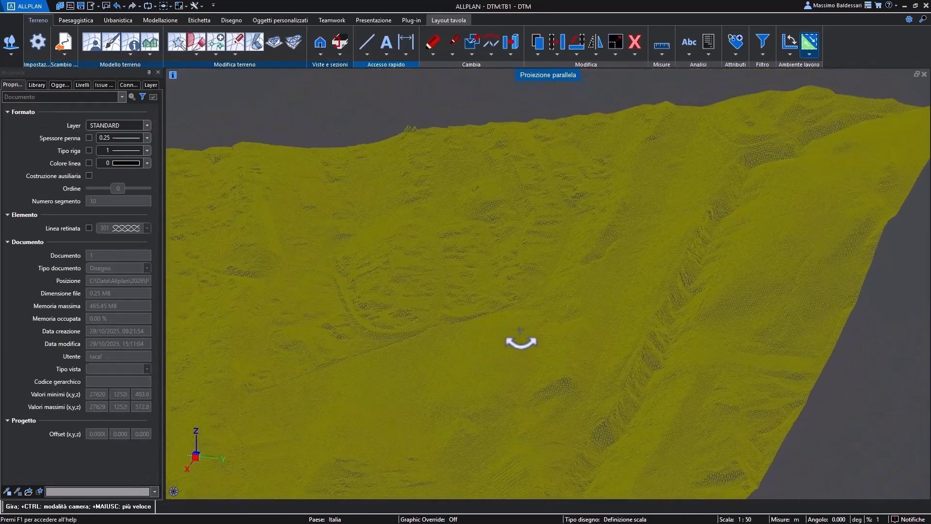
middle_click_drag(424, 303, 458, 321)
scroll(459, 323, "up", 3)
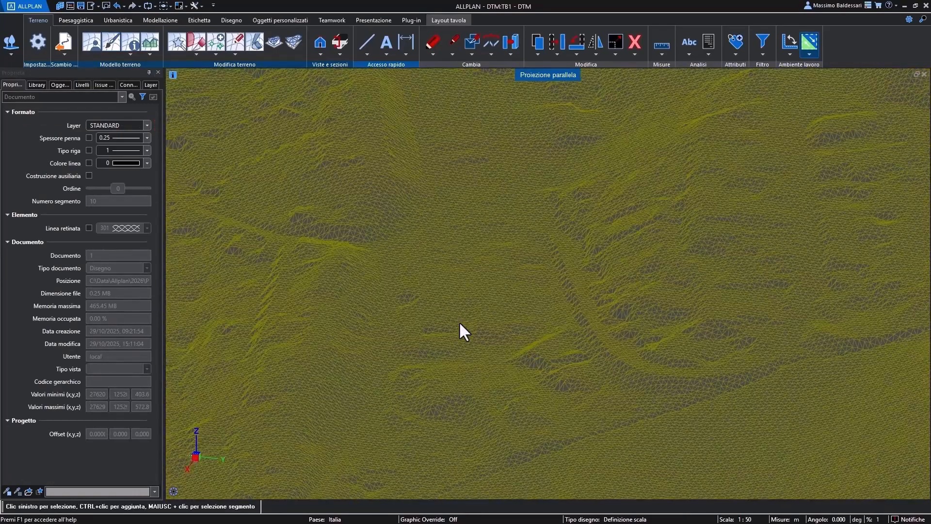
- Start the terrain modification wizard on Rilievo, creating a copy named Lavoro
key("s")
key("o")
key("v")
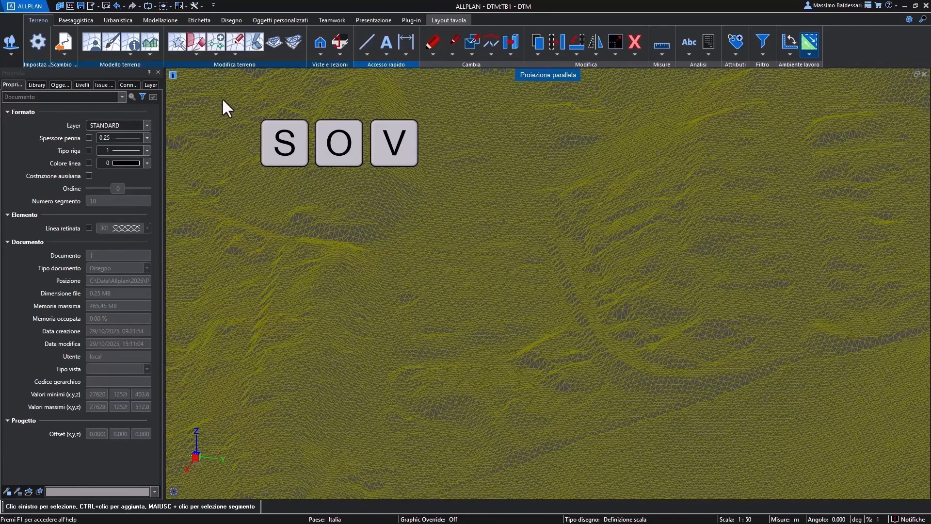
left_click(176, 43)
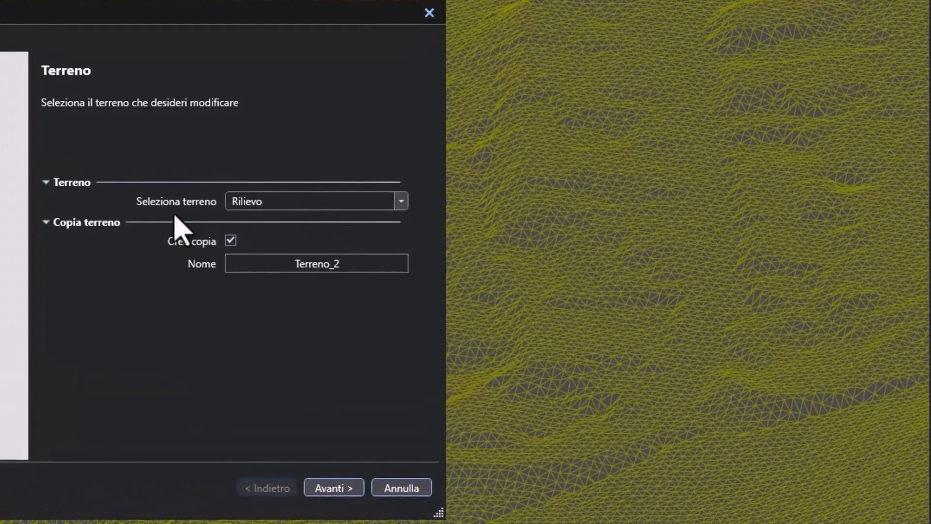
double_click(288, 270)
type("Lavoro")
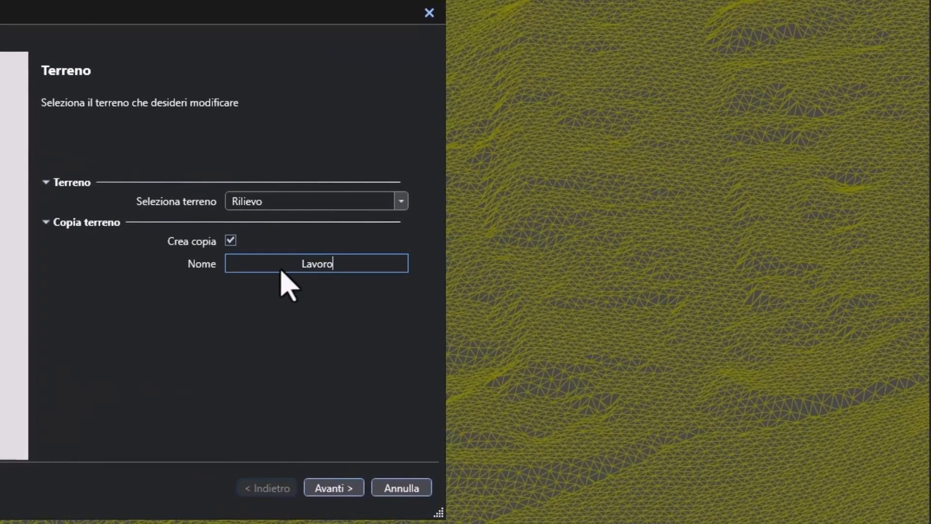
left_click(345, 484)
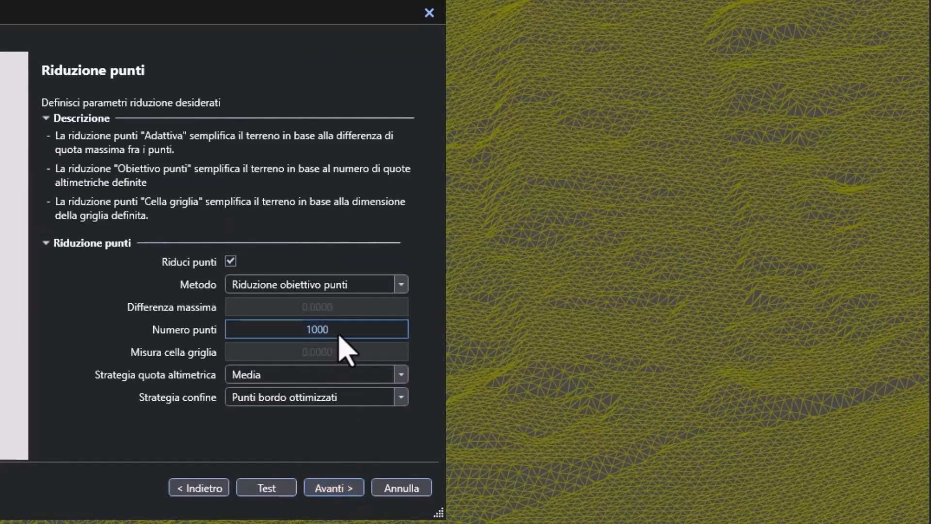
- Reduce Lavoro to a target of 1000 points, with terrain smoothing and standard-resolution valley and ridge optimisation, and complete the wizard
left_click(332, 487)
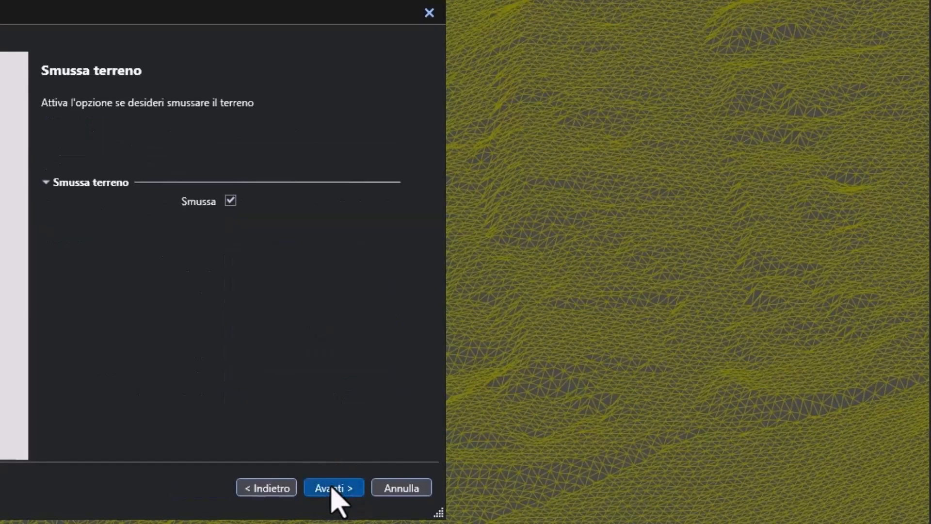
left_click(332, 488)
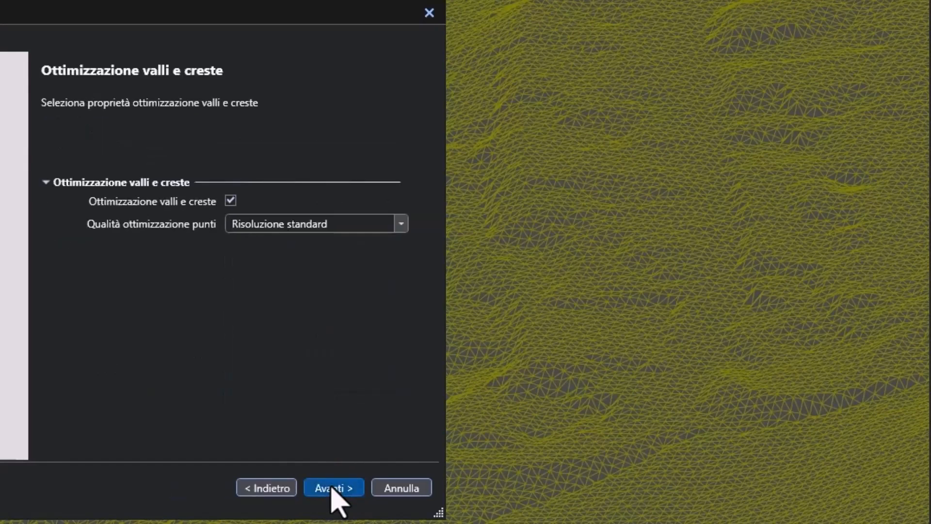
left_click(333, 488)
left_click(331, 487)
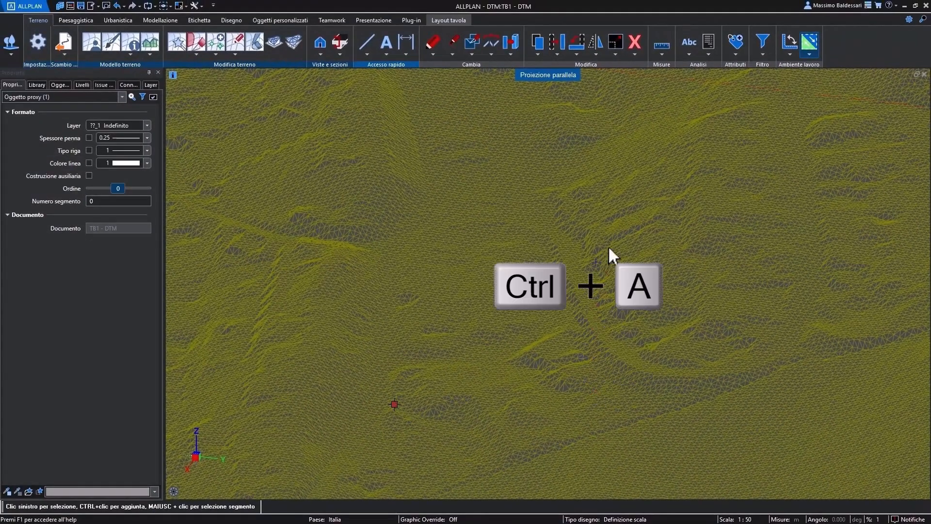
- Delete the entire terrain representation from the drawing
left_click(634, 45)
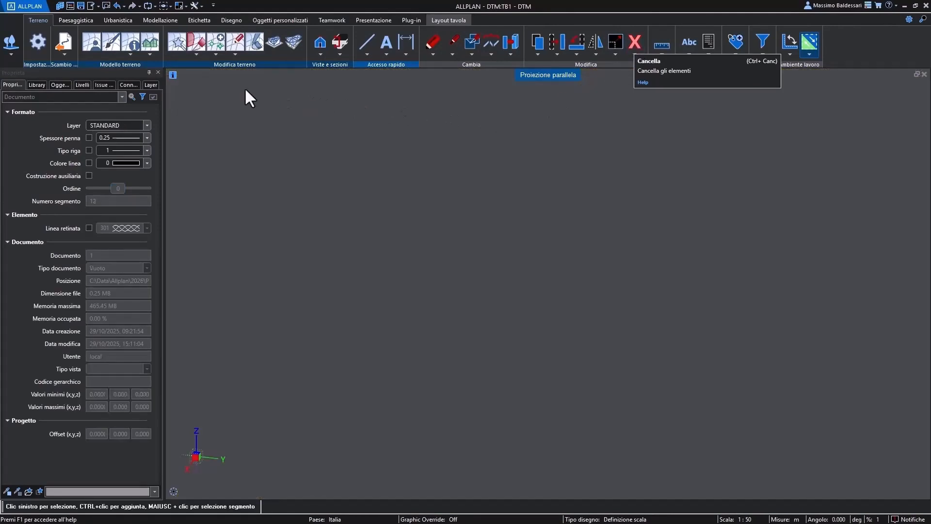
- Review the general data of Rilievo and Lavoro, and enable main and secondary contour lines in Lavoro's IfcTerrain (polyhydron) layout style
left_click(92, 46)
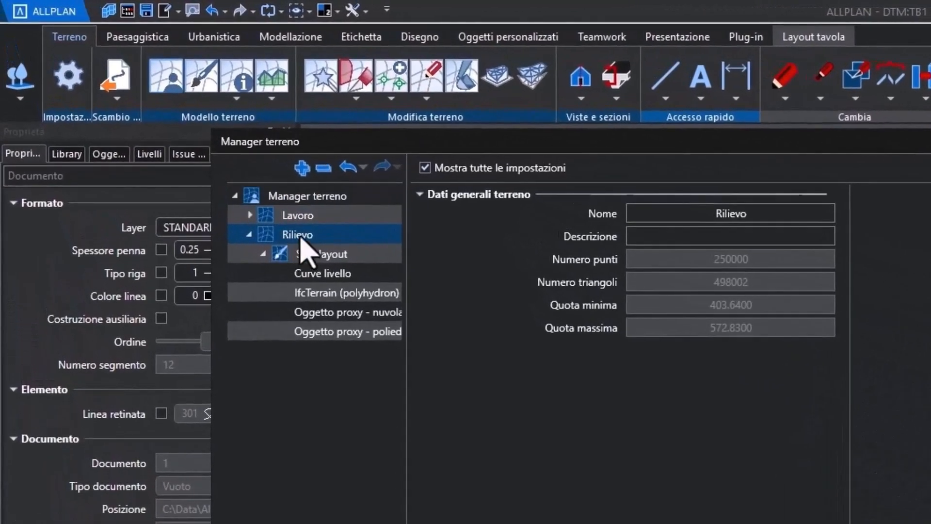
left_click(272, 216)
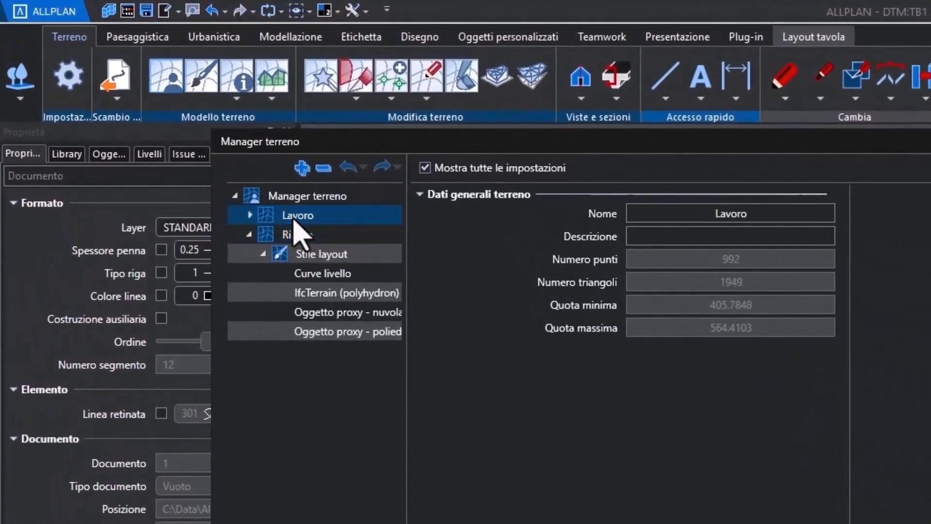
left_click(249, 215)
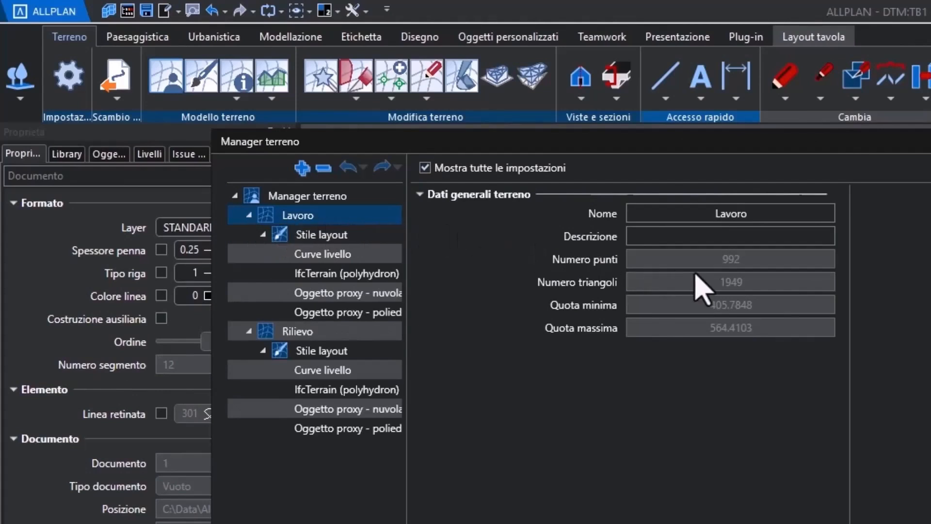
left_click(384, 275)
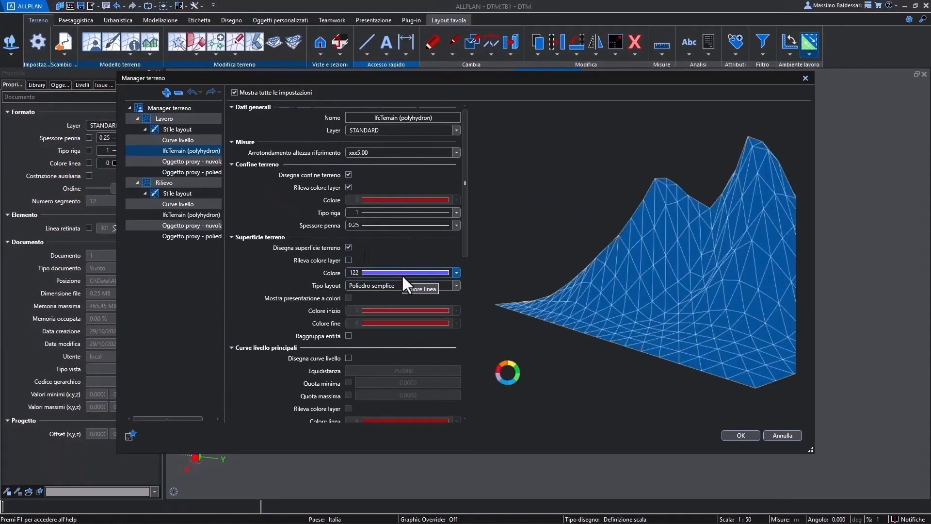
left_click(348, 358)
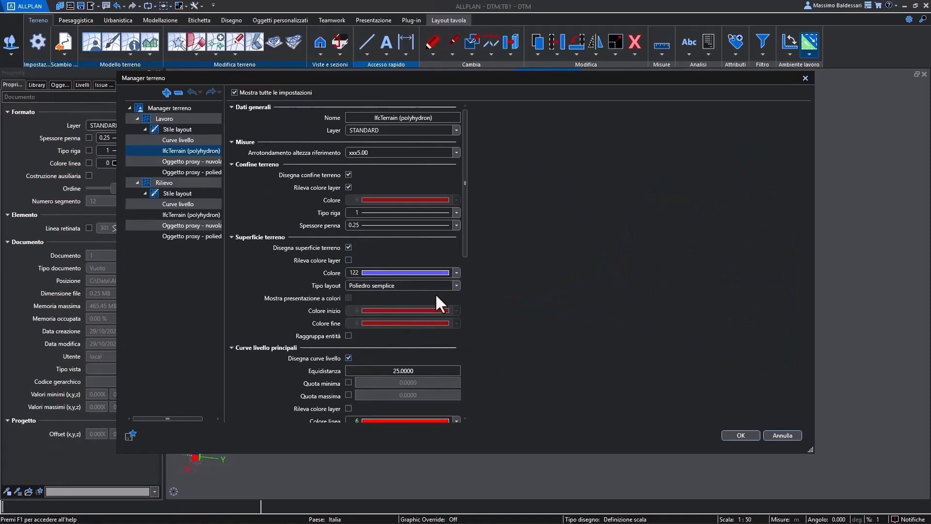
left_click_drag(464, 246, 457, 384)
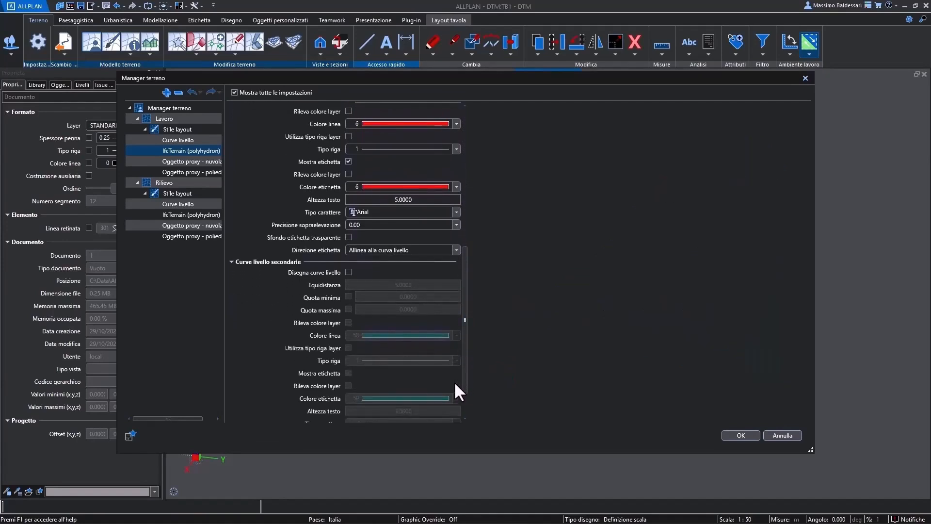
left_click(349, 272)
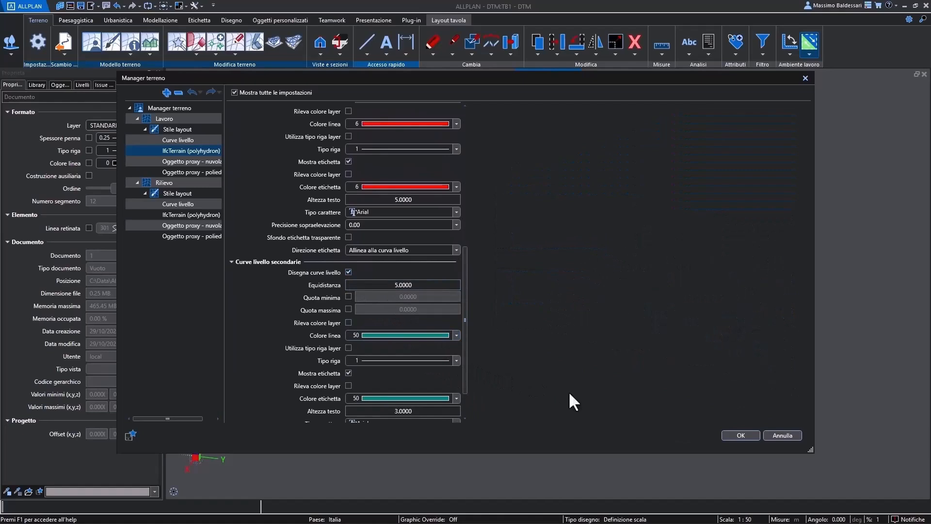
left_click(735, 435)
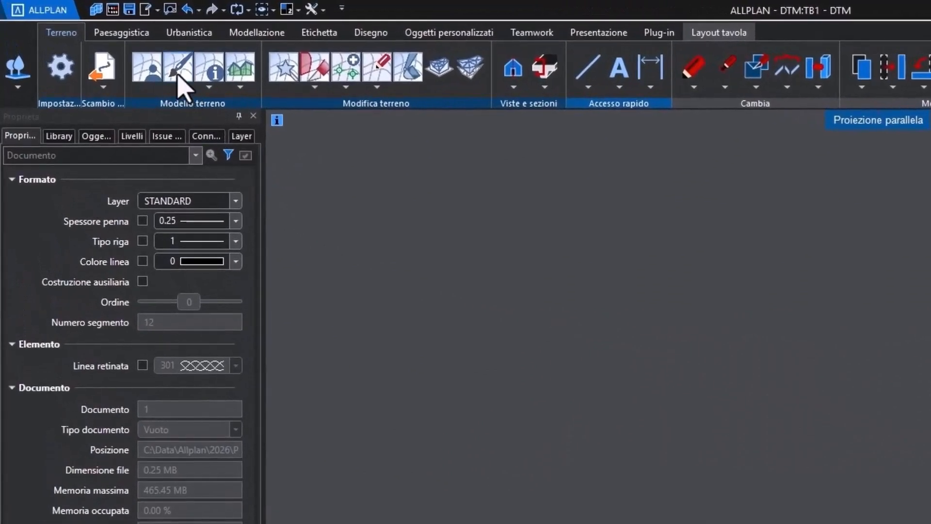
- Display the Lavoro terrain in the drawing with the IfcTerrain (polyhydron) layout style
left_click(179, 75)
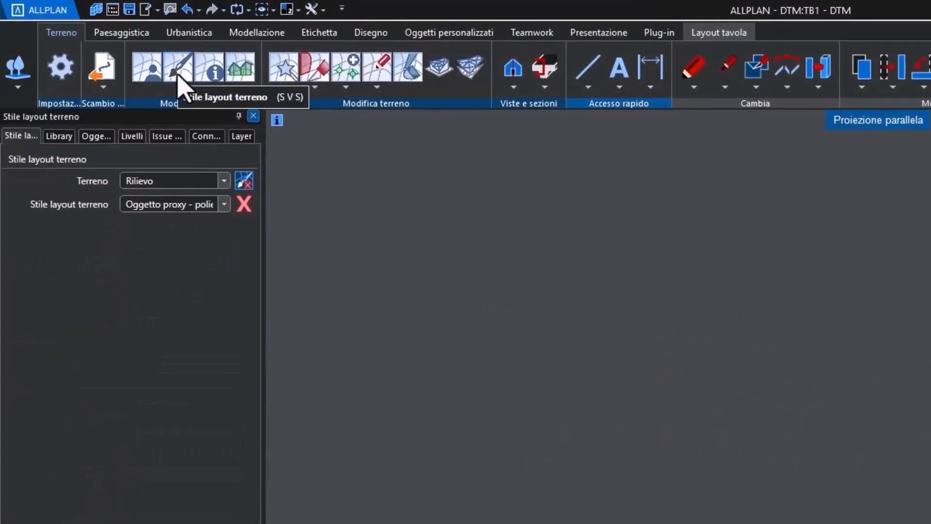
left_click(185, 180)
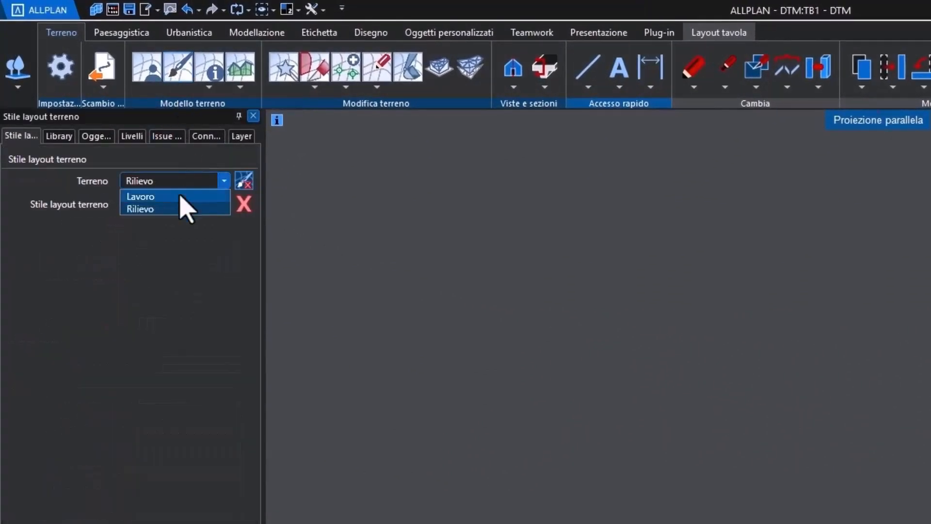
left_click(182, 199)
left_click(182, 204)
left_click(180, 231)
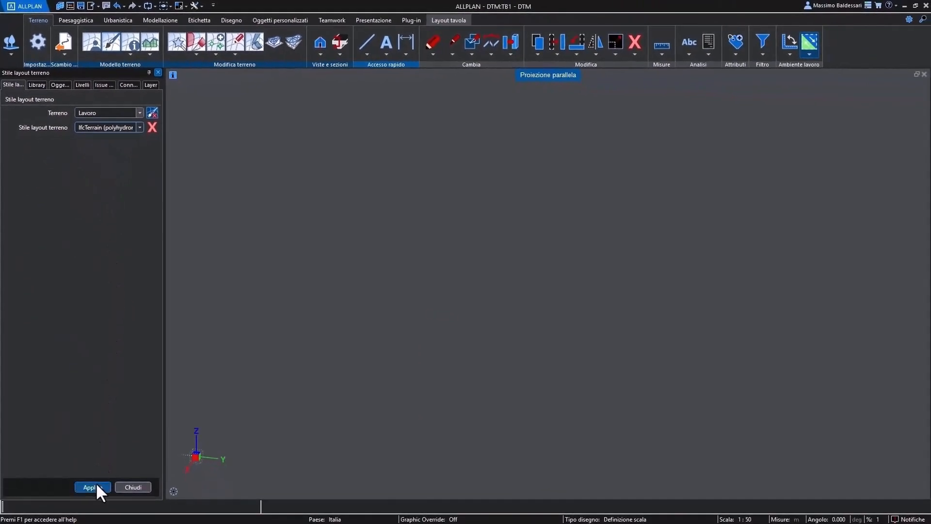
left_click(97, 485)
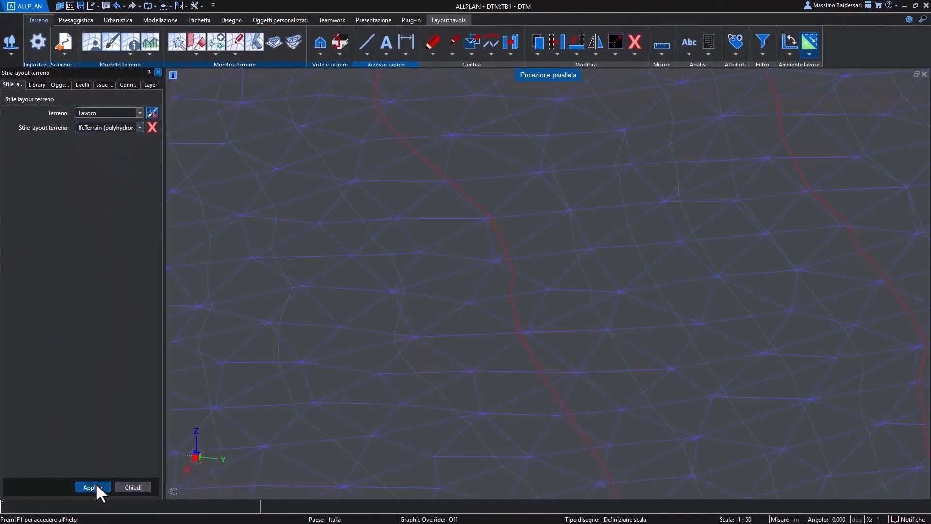
left_click(125, 486)
- Remove Lavoro's border triangles using an 80° angle to Z, 150 m maximum side length and 100° maximum internal angle, with layout style updating
scroll(432, 272, "down", 5)
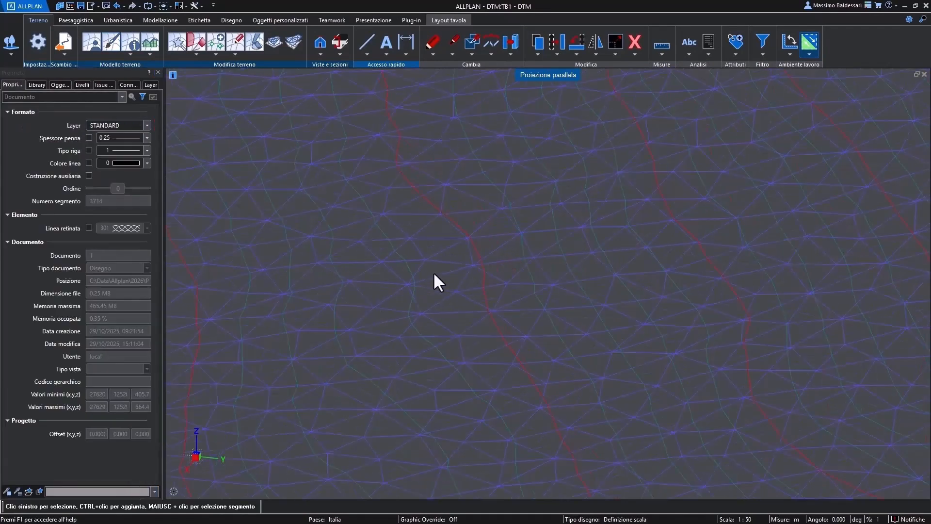
left_click_drag(577, 292, 390, 330)
middle_click_drag(391, 330, 514, 275)
scroll(312, 307, "up", 2)
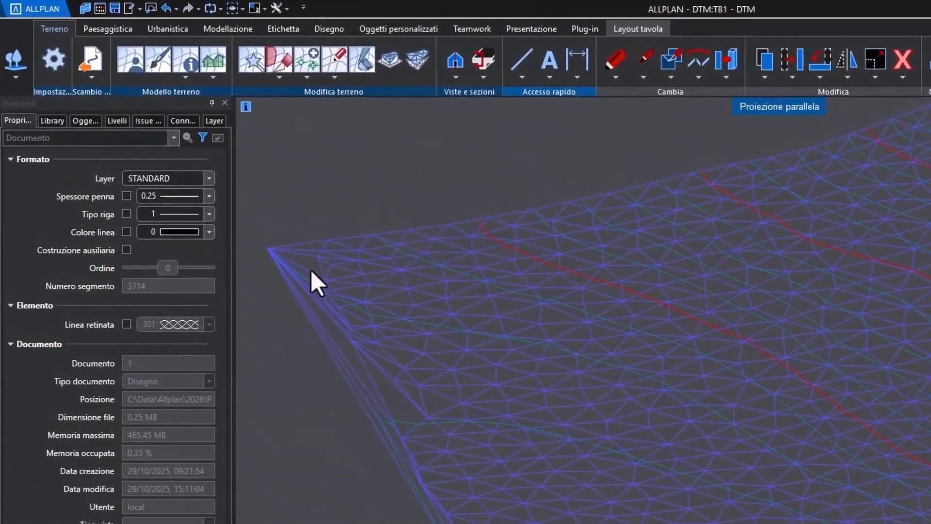
left_click(279, 77)
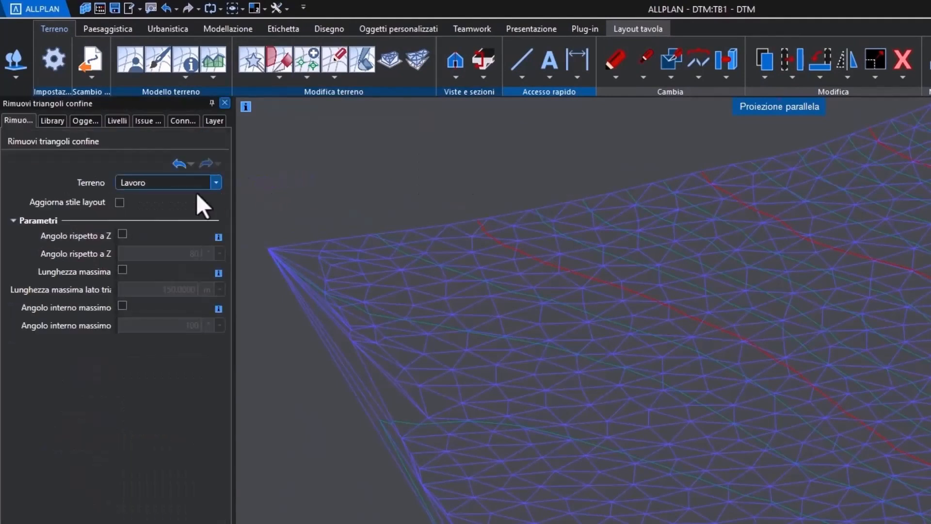
left_click(122, 233)
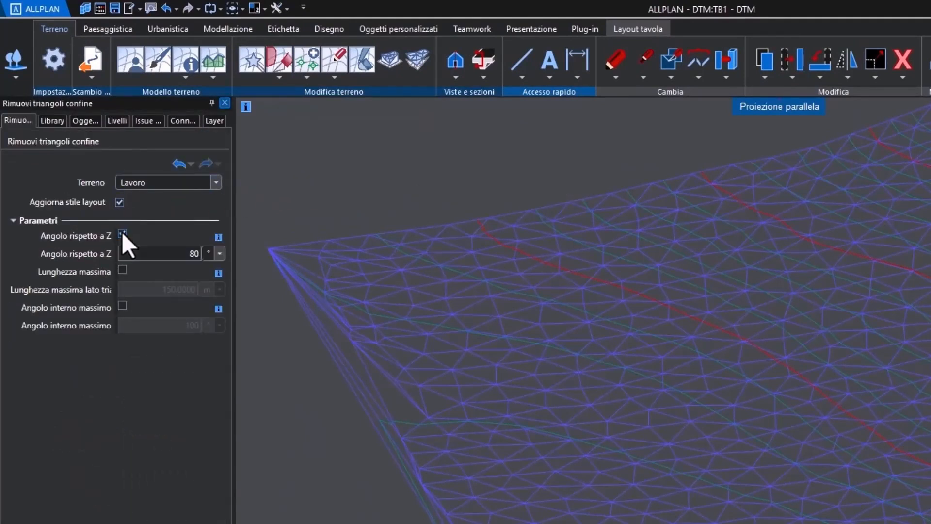
left_click(122, 270)
left_click(122, 306)
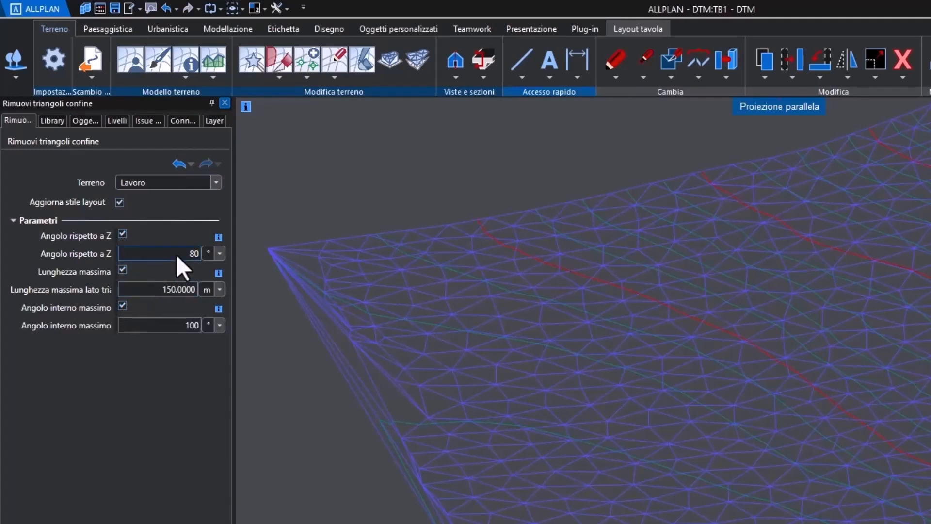
left_click(95, 486)
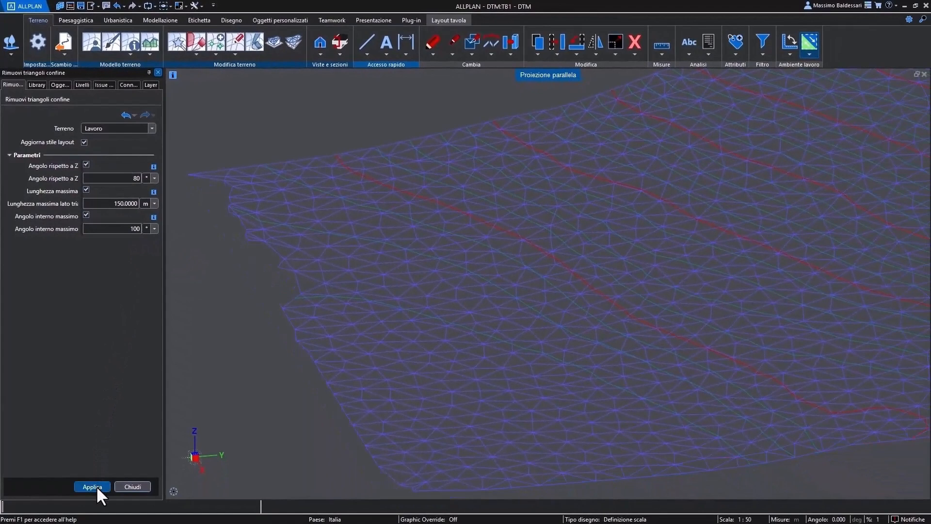
left_click(123, 486)
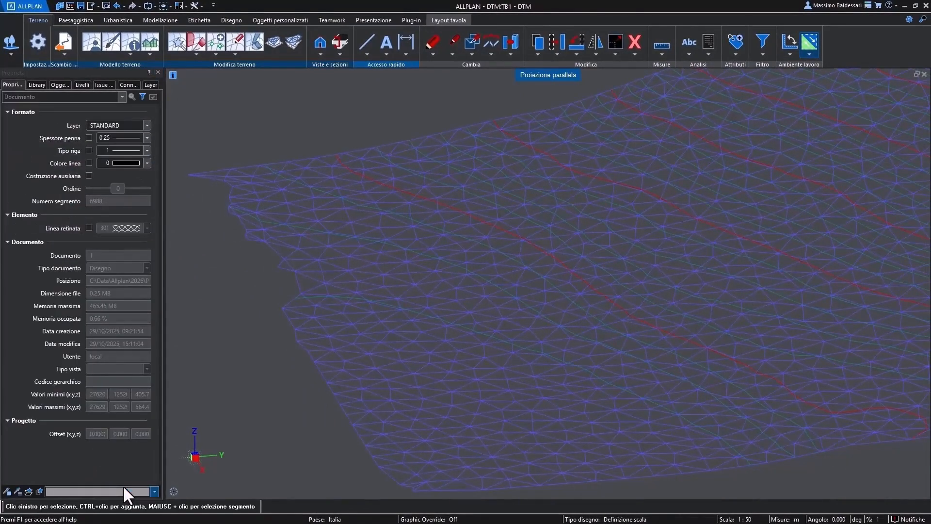
- In plan view, reduce the Lavoro terrain surface to a freehand seven-sided polygon drawn just inside its edges, without cutting the boundary triangles
mouse_move(170, 490)
left_click(187, 467)
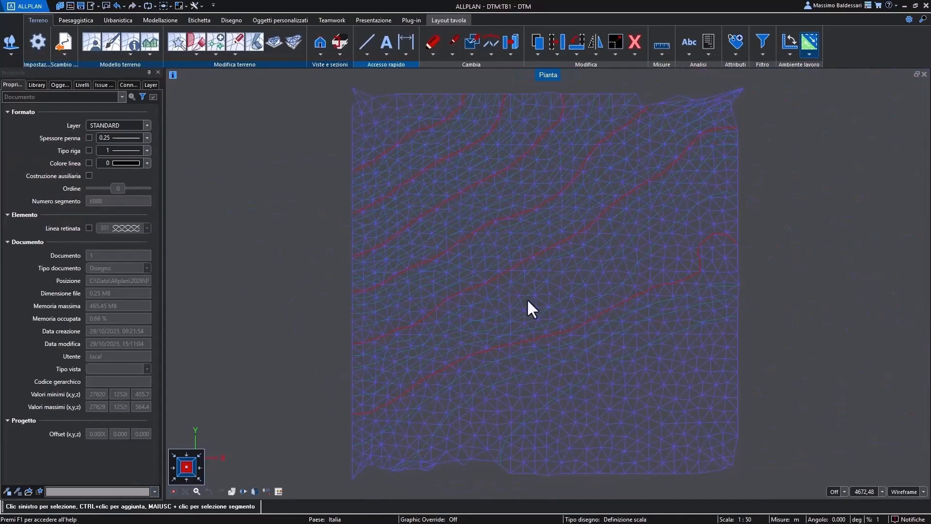
scroll(561, 270, "up", 3)
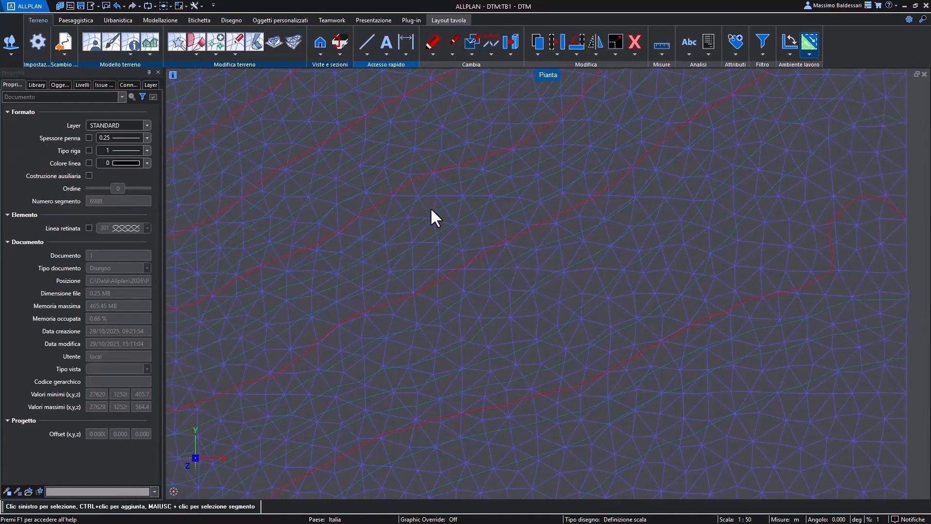
left_click(199, 54)
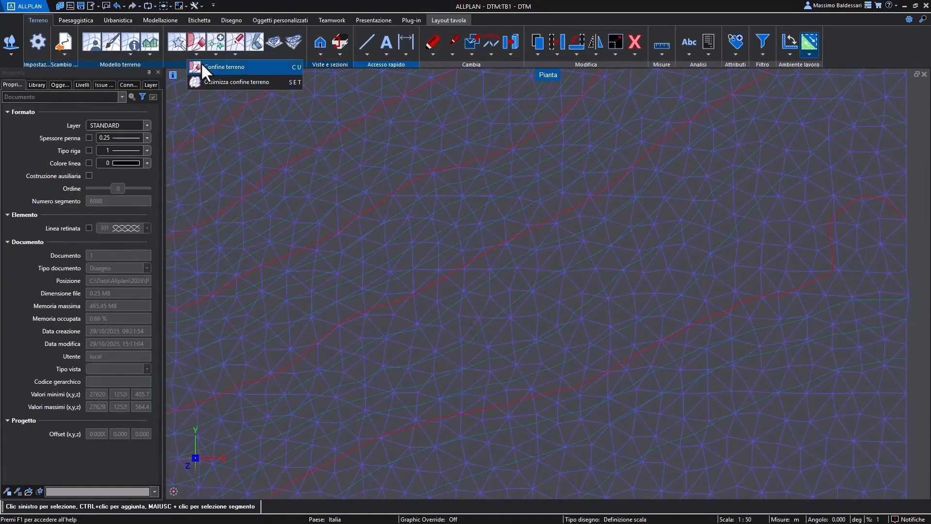
left_click(202, 63)
scroll(307, 162, "down", 1)
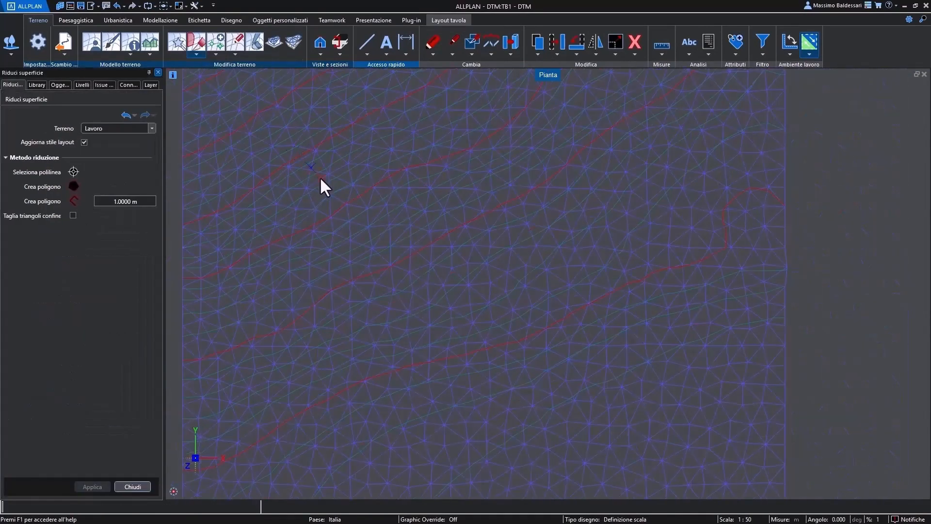
left_click(75, 186)
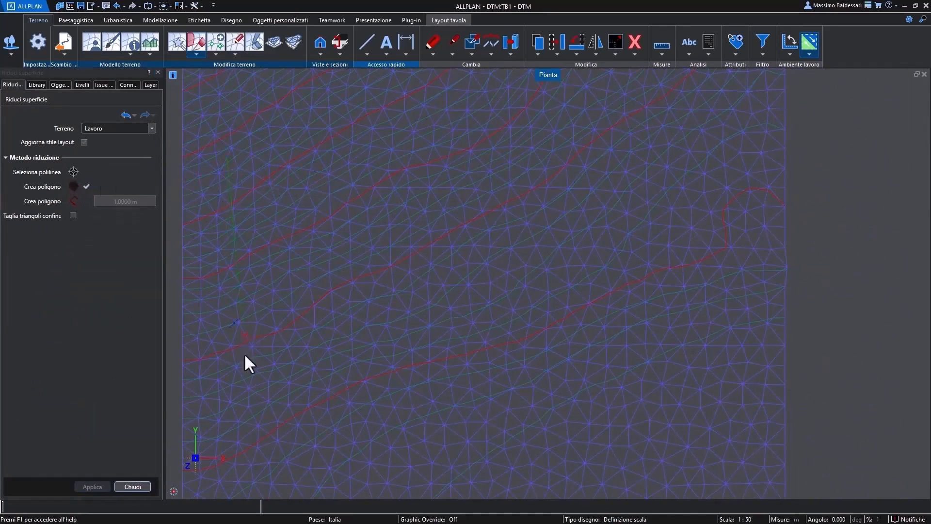
left_click(248, 424)
left_click(648, 465)
left_click(739, 320)
left_click(717, 132)
left_click(539, 95)
left_click(347, 92)
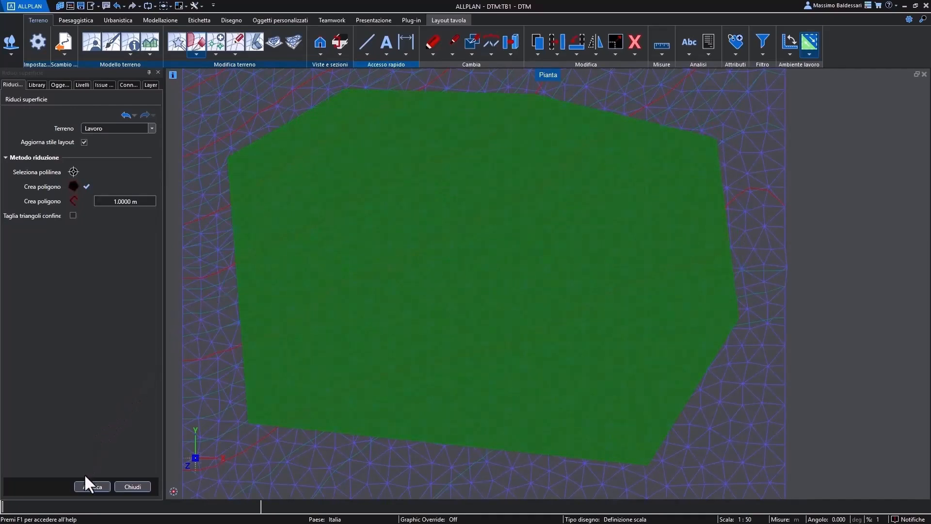
left_click(90, 487)
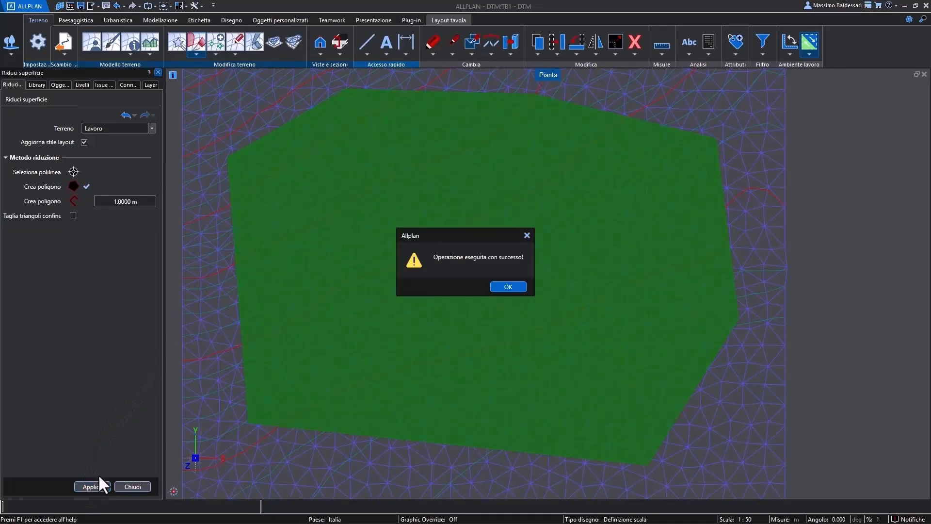
left_click(507, 286)
- Show the reduced terrain in an enlarged central perspective view and examine its mesh and contour lines up close
key("F4")
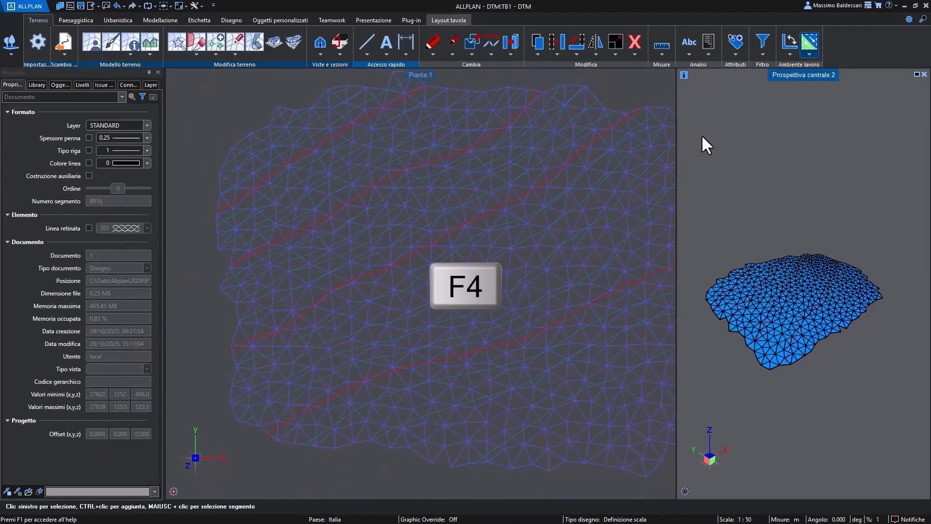
double_click(782, 71)
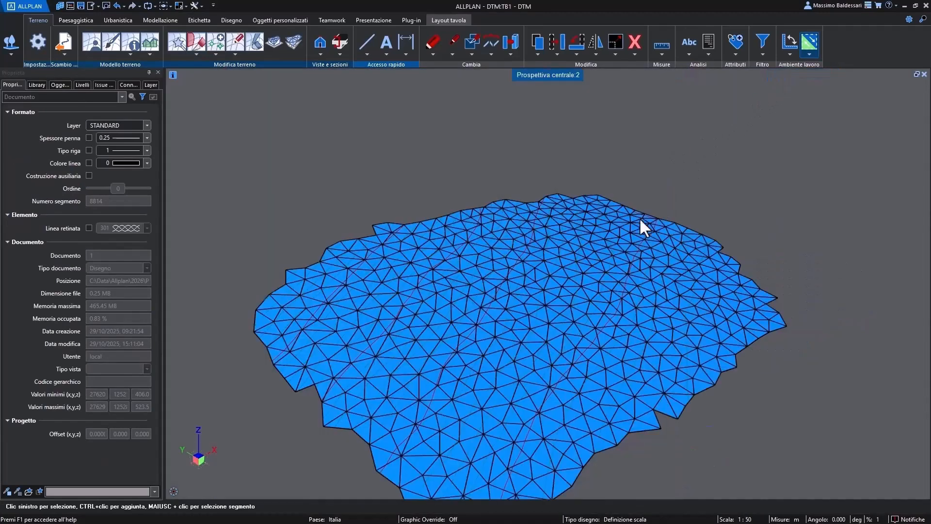
left_click_drag(503, 289, 648, 362, "ctrl")
middle_click_drag(647, 362, 573, 357)
scroll(456, 321, "up", 5)
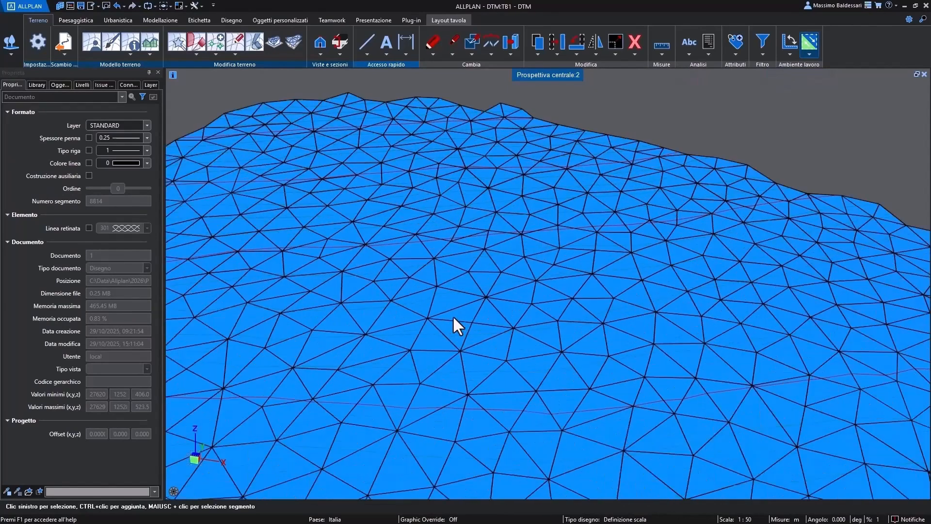